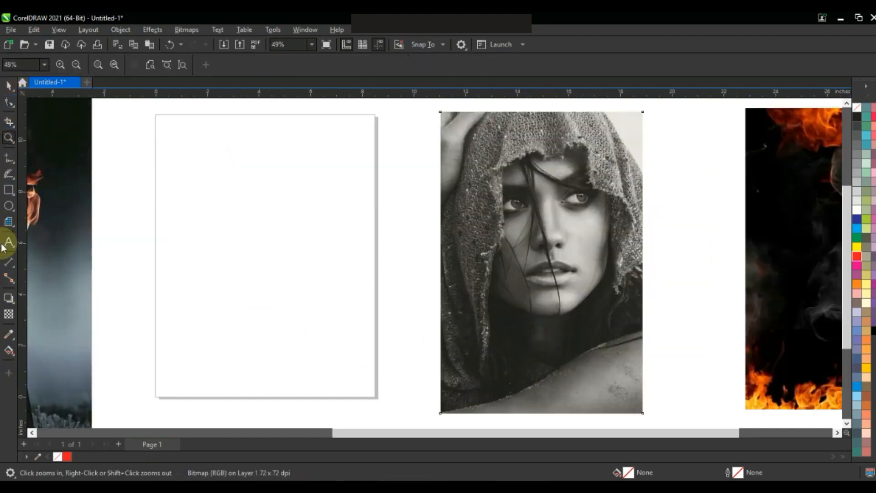
# Step: Add the artistic text "wrong way" to the blank page and enlarge it to about 5.8 inches wide
pyautogui.click(196, 234)
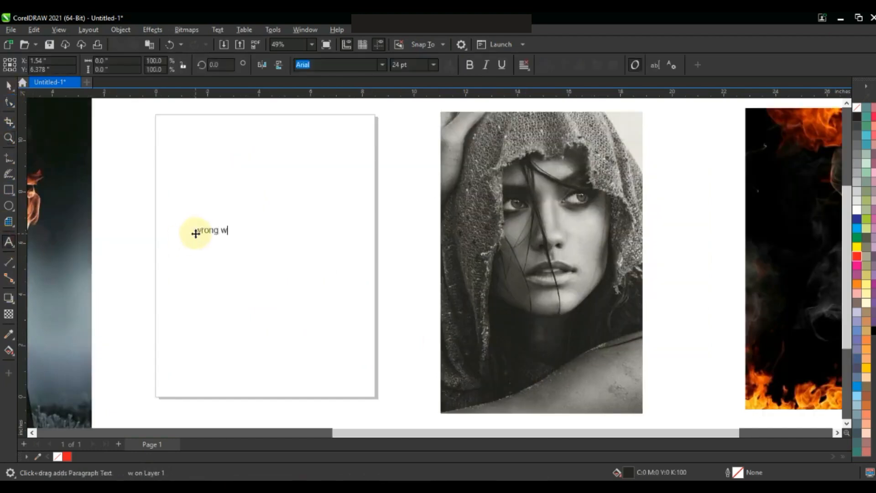
pyautogui.click(8, 85)
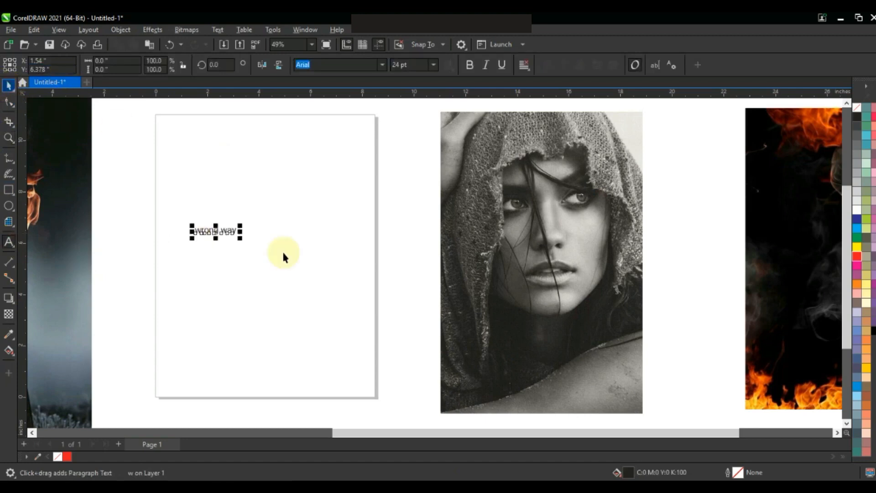
pyautogui.moveTo(243, 241); pyautogui.dragTo(350, 297)
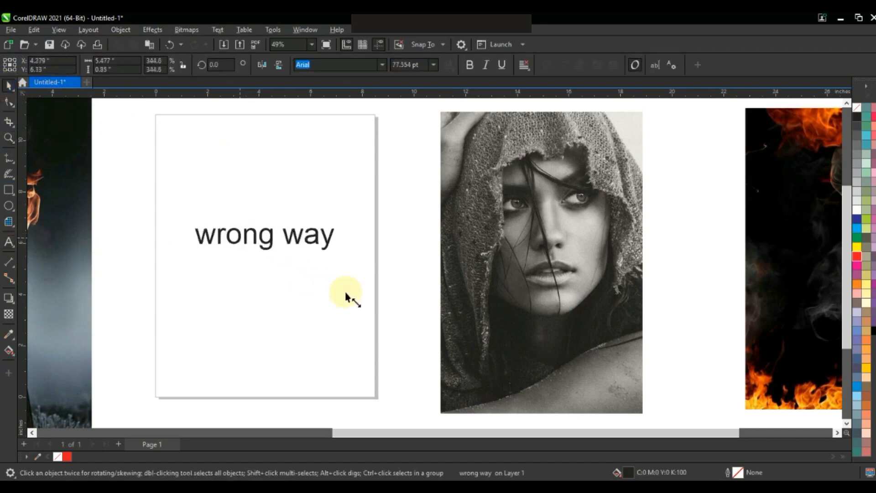
# Step: Try a black elliptical Vignette effect with a fade of 75 on the hooded woman's portrait
pyautogui.click(524, 247)
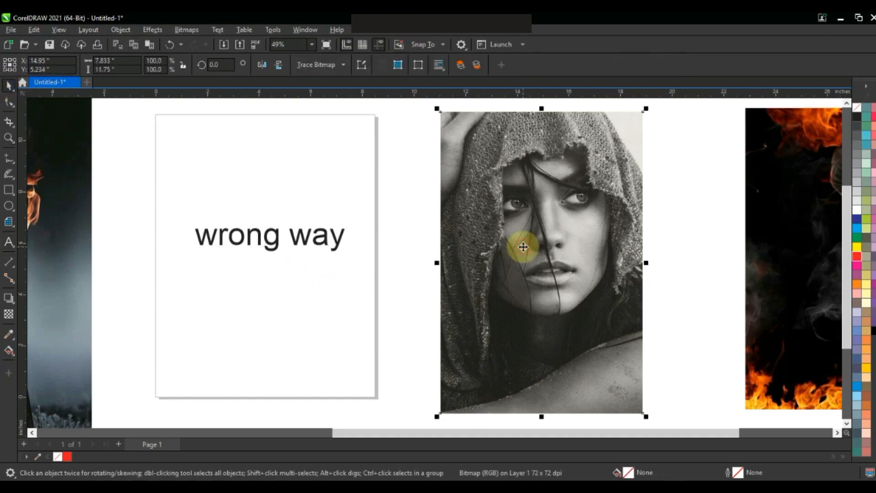
pyautogui.click(160, 32)
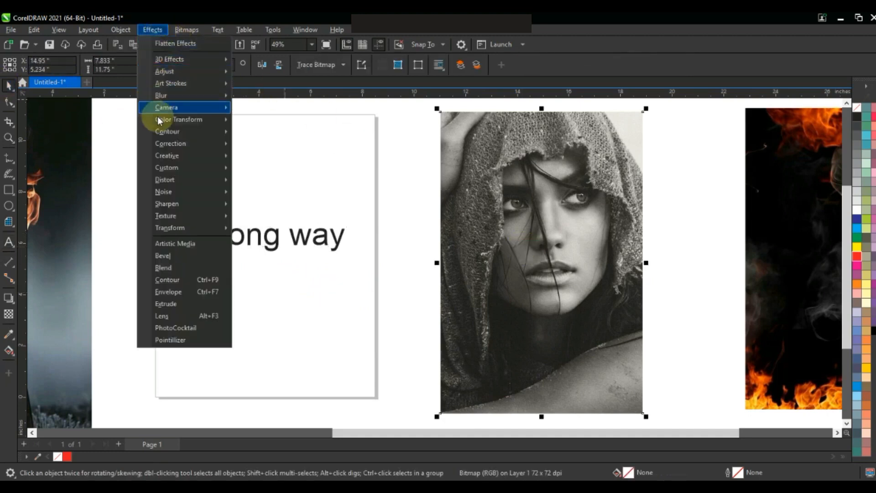
pyautogui.moveTo(173, 155)
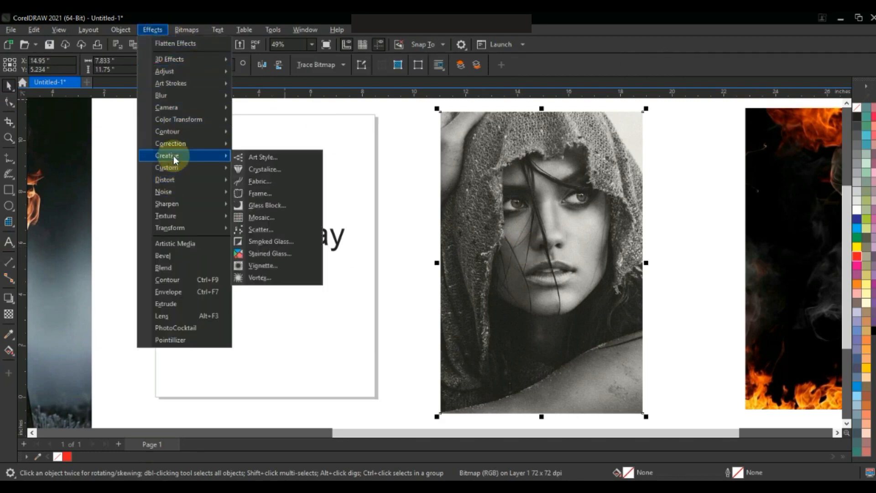
pyautogui.click(265, 265)
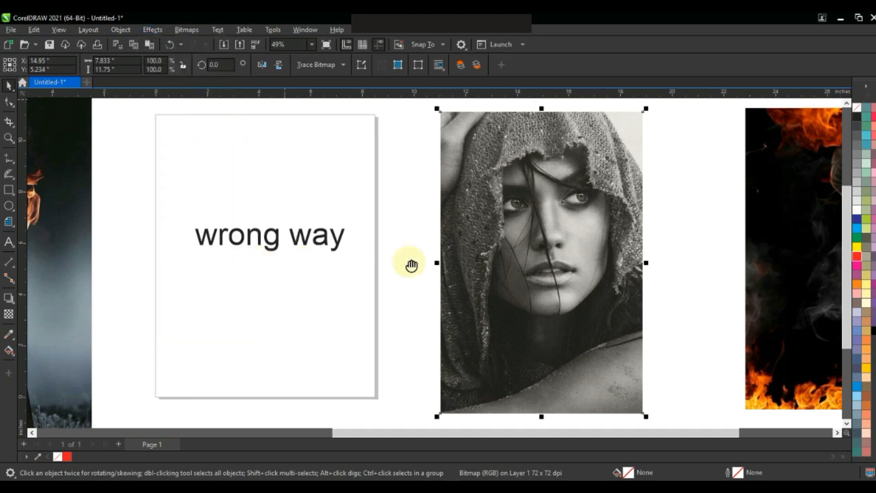
pyautogui.moveTo(443, 147); pyautogui.dragTo(385, 132)
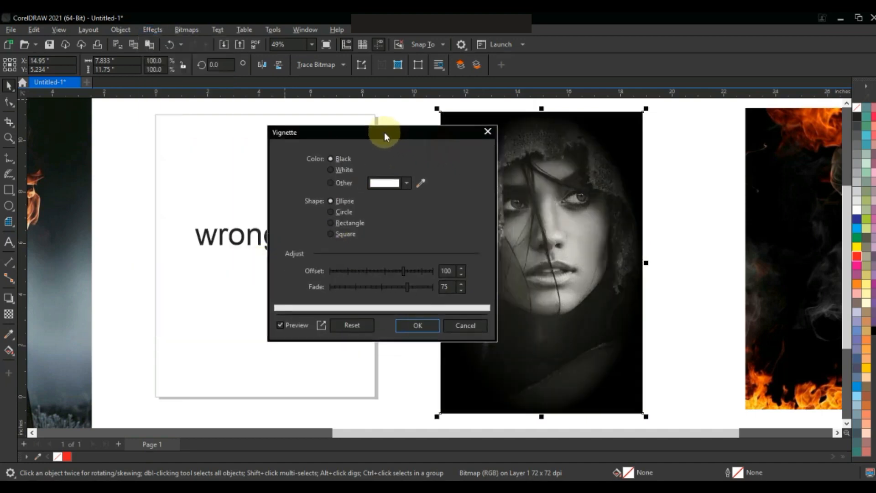
pyautogui.click(398, 275)
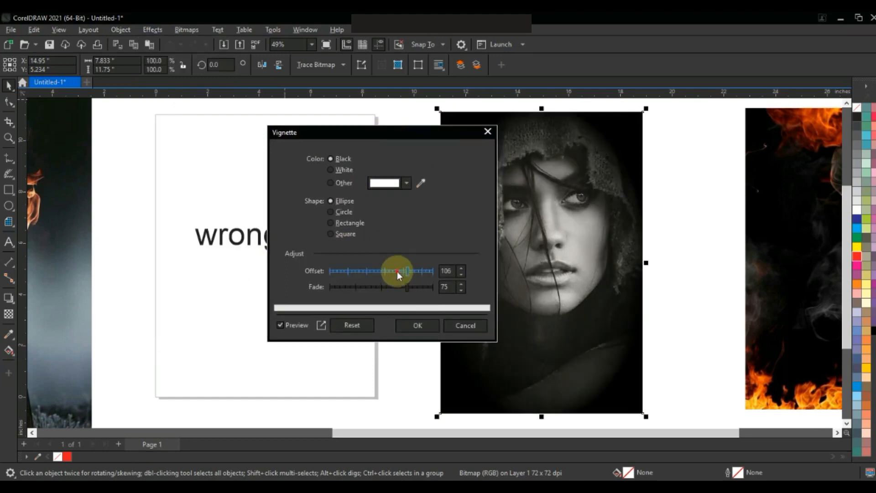
pyautogui.click(398, 271)
pyautogui.click(413, 325)
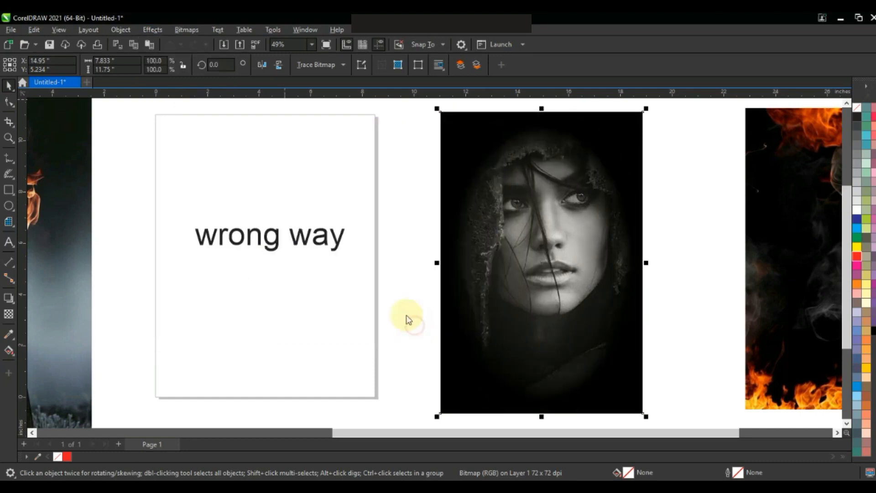
# Step: Test the vignetted portrait over the flames image and pull it back beside that image
pyautogui.scroll(-1, 404, 299)
pyautogui.moveTo(544, 284); pyautogui.dragTo(755, 265)
pyautogui.click(838, 432)
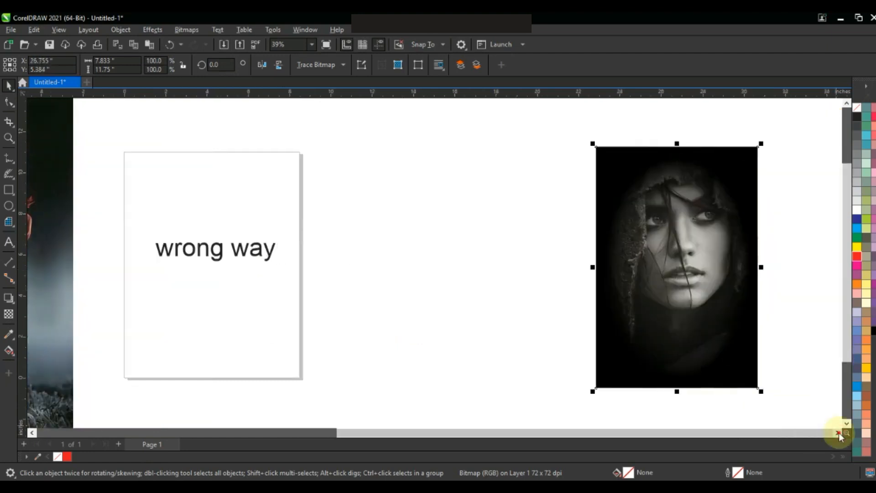
pyautogui.click(837, 432)
pyautogui.moveTo(646, 309); pyautogui.dragTo(434, 303)
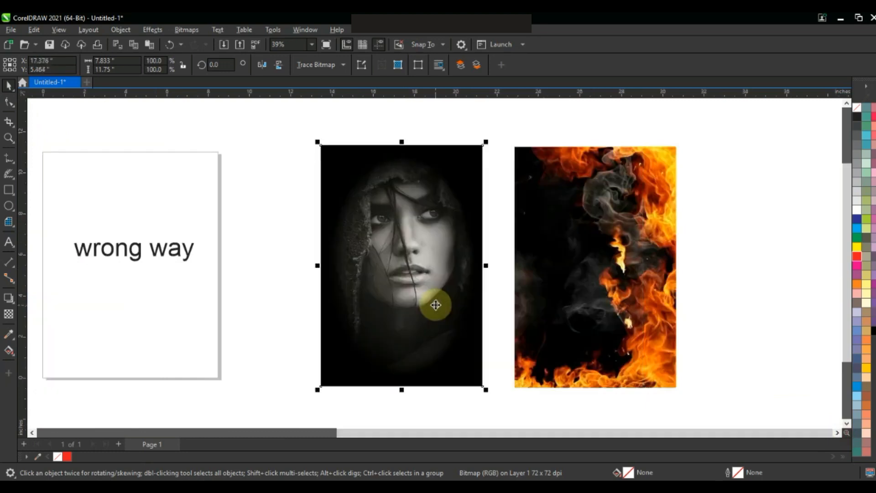
# Step: Undo the portrait's moves and its black vignette
pyautogui.hotkey('ctrl', 'z')
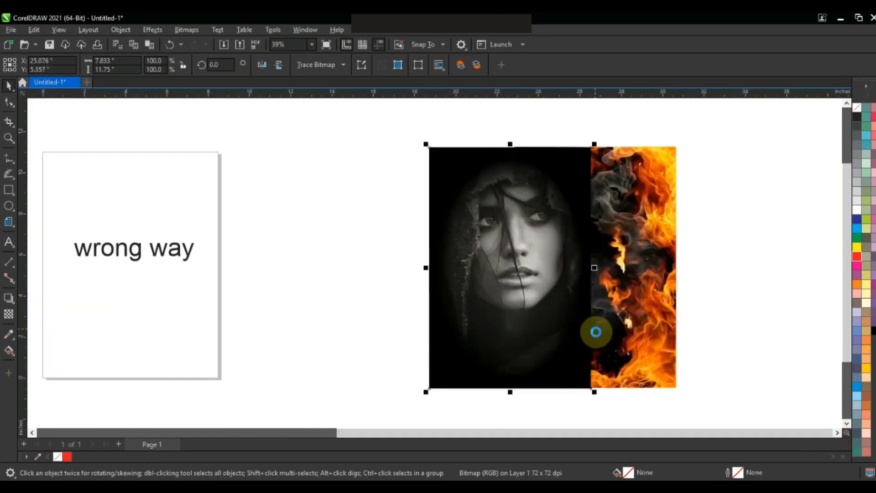
pyautogui.hotkey('ctrl', 'z')
pyautogui.hotkey('ctrl', 'z')
pyautogui.hotkey('ctrl', 'z')
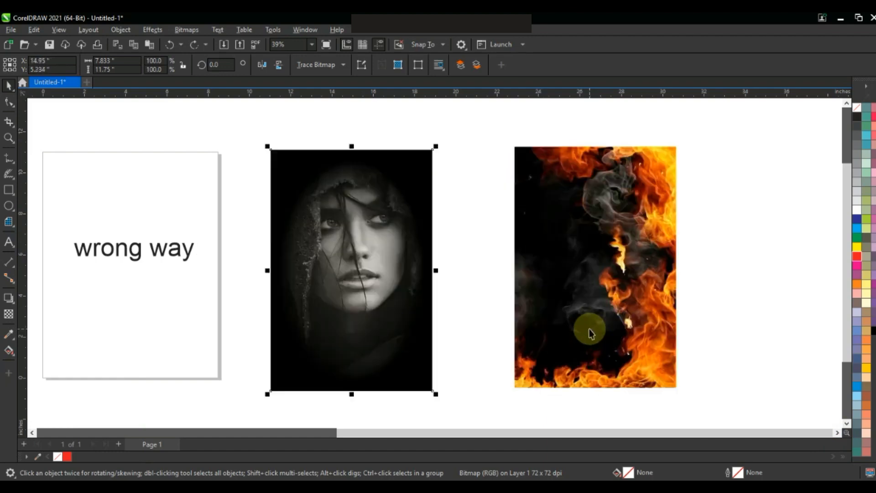
# Step: Replace the word "wrong" in the page text so it reads "Right way"
pyautogui.click(152, 247)
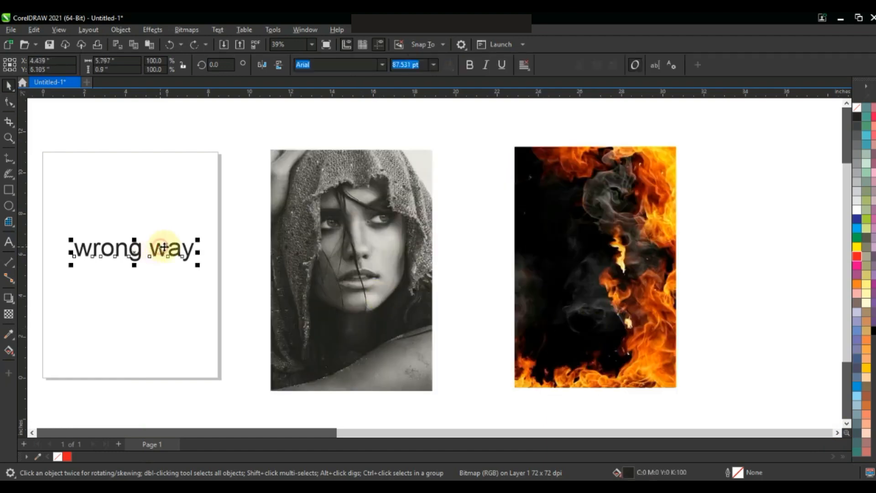
pyautogui.click(7, 246)
pyautogui.press('Home')
pyautogui.hotkey('shift', 'Right')
pyautogui.hotkey('shift', 'Right')
pyautogui.hotkey('shift', 'Right')
pyautogui.hotkey('shift', 'Right')
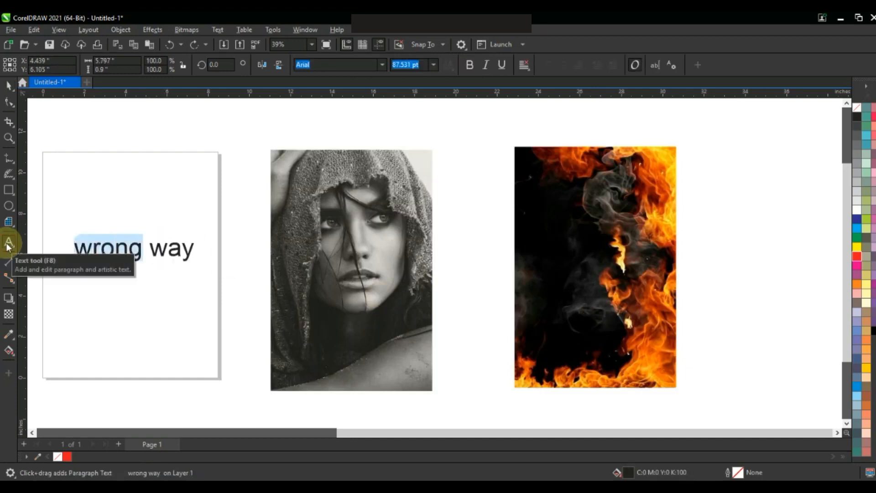
pyautogui.write('Rig')
pyautogui.write('ht')
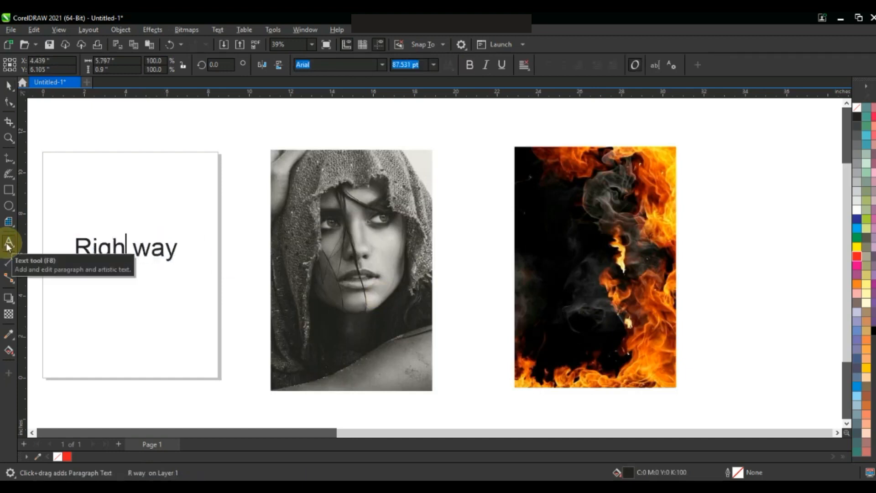
pyautogui.click(9, 85)
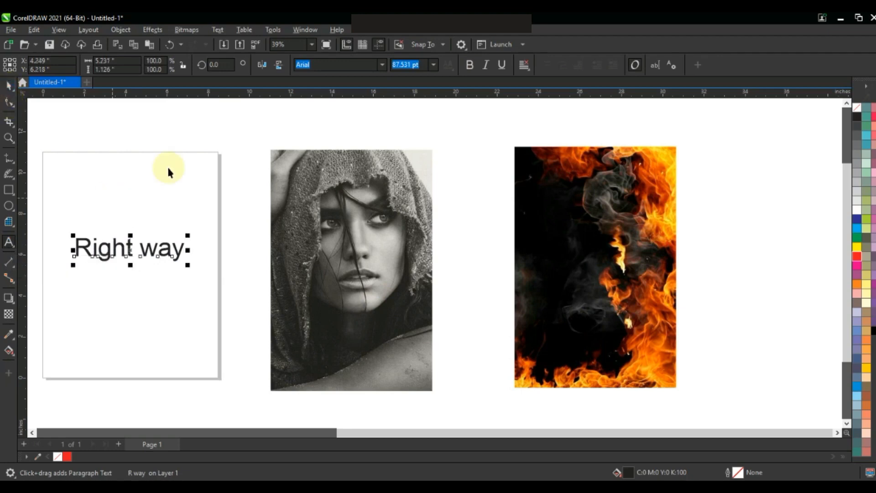
pyautogui.click(167, 165)
# Step: Convert the woman's portrait to a 300 dpi CMYK Color (32-bit) bitmap with anti-aliasing and a transparent background
pyautogui.click(324, 171)
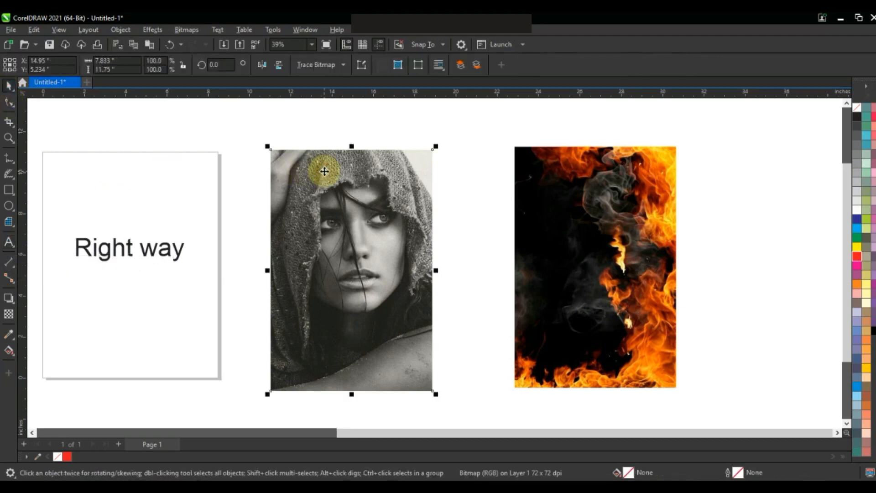
pyautogui.scroll(1, 324, 170)
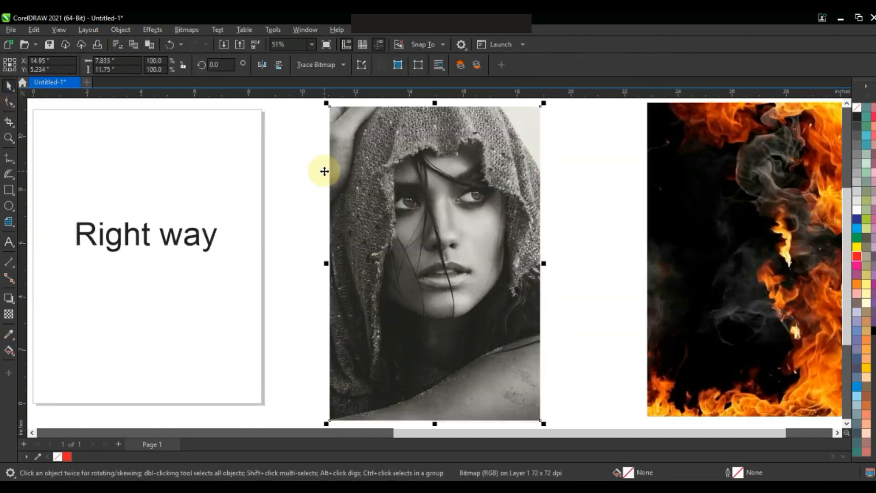
pyautogui.click(196, 30)
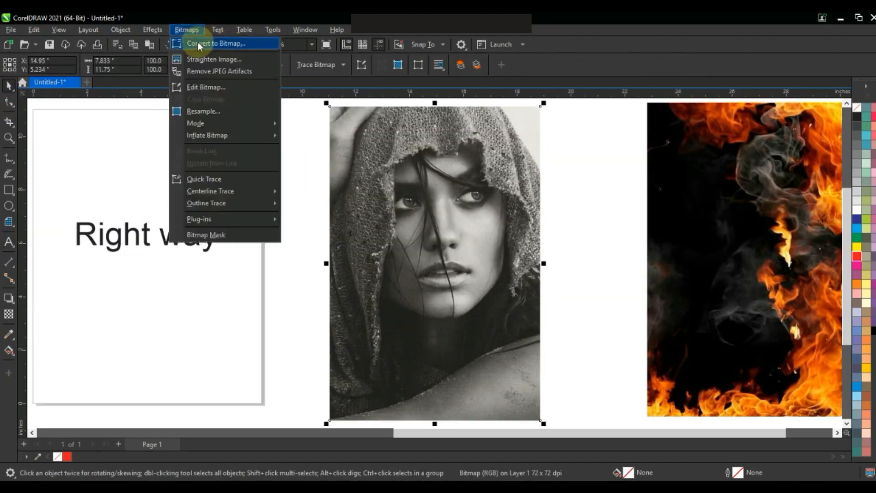
pyautogui.click(199, 43)
pyautogui.click(476, 219)
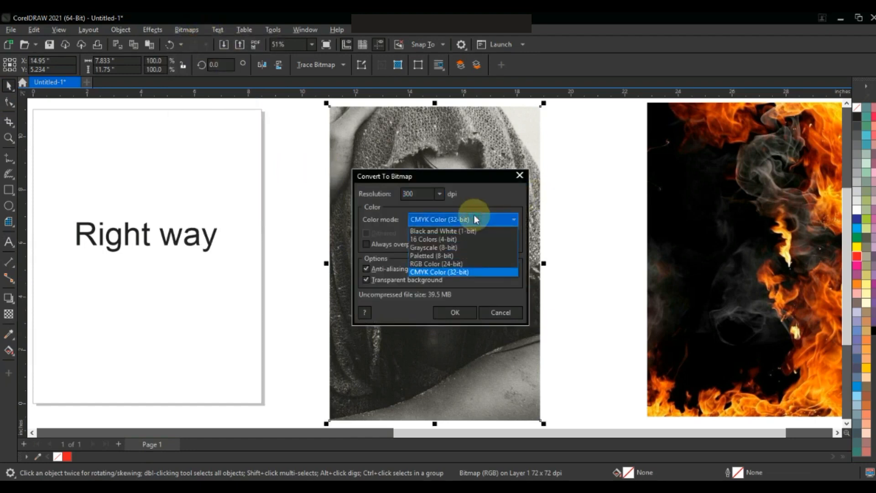
pyautogui.click(465, 272)
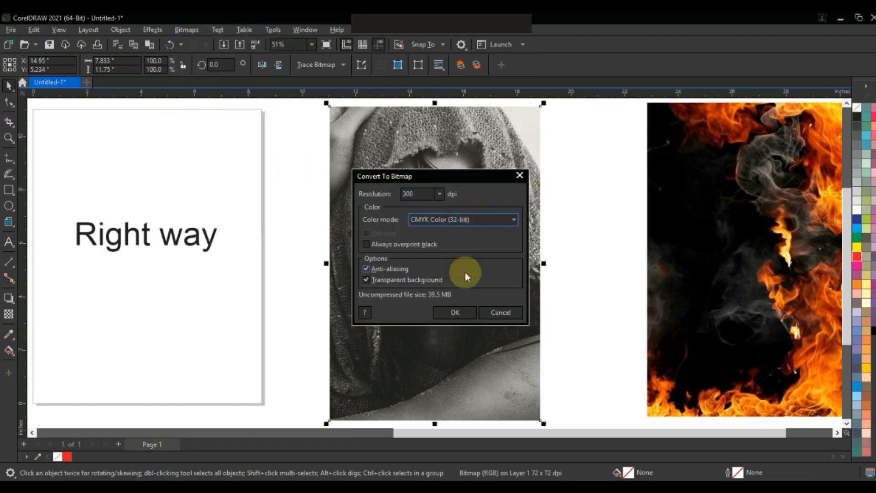
pyautogui.click(464, 314)
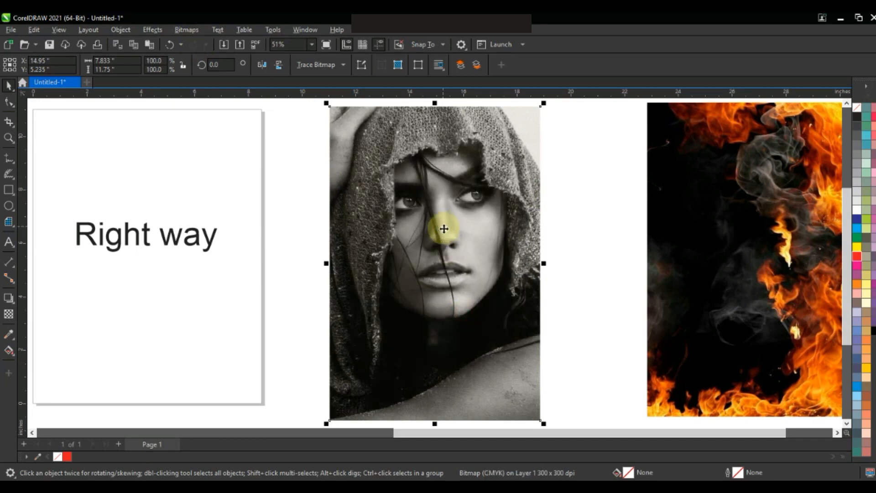
# Step: Apply an elliptical Vignette effect to the converted portrait with offset 95 and fade 49
pyautogui.click(145, 29)
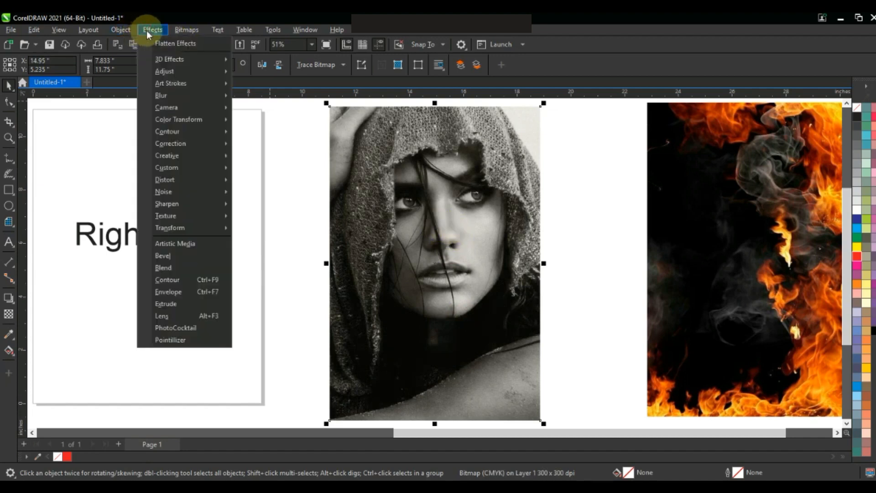
pyautogui.moveTo(184, 155)
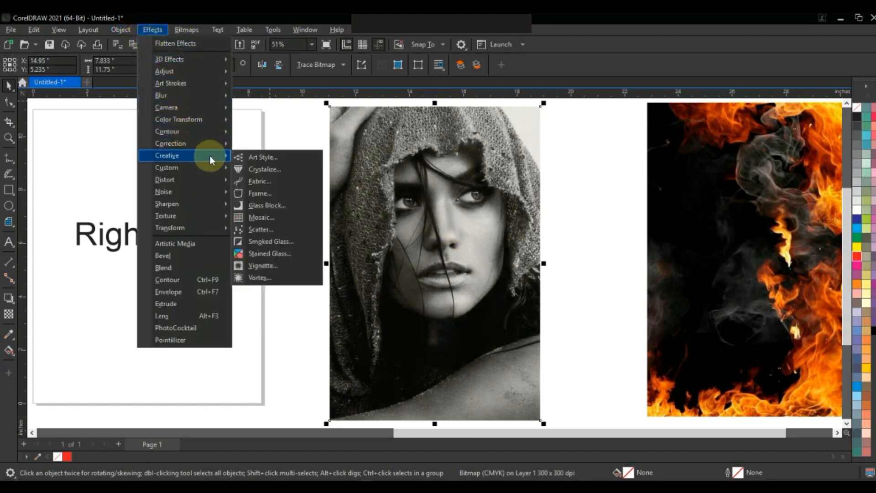
pyautogui.click(259, 267)
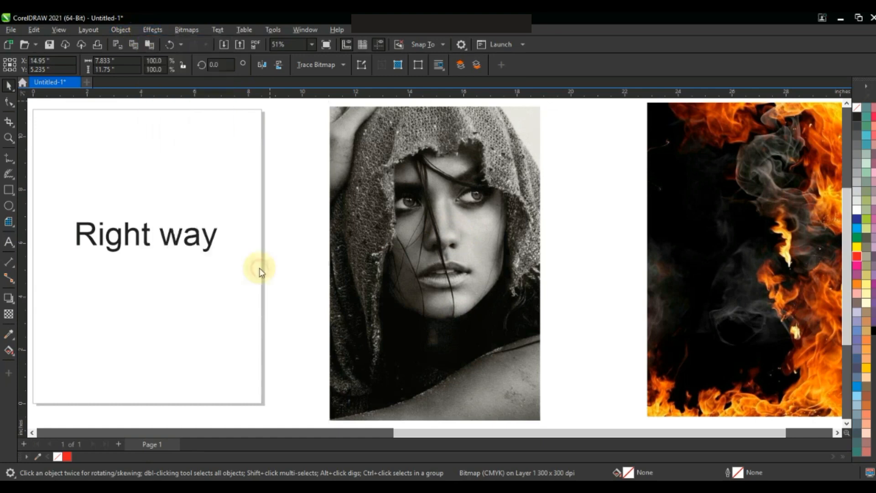
pyautogui.moveTo(446, 144); pyautogui.dragTo(639, 131)
pyautogui.click(646, 267)
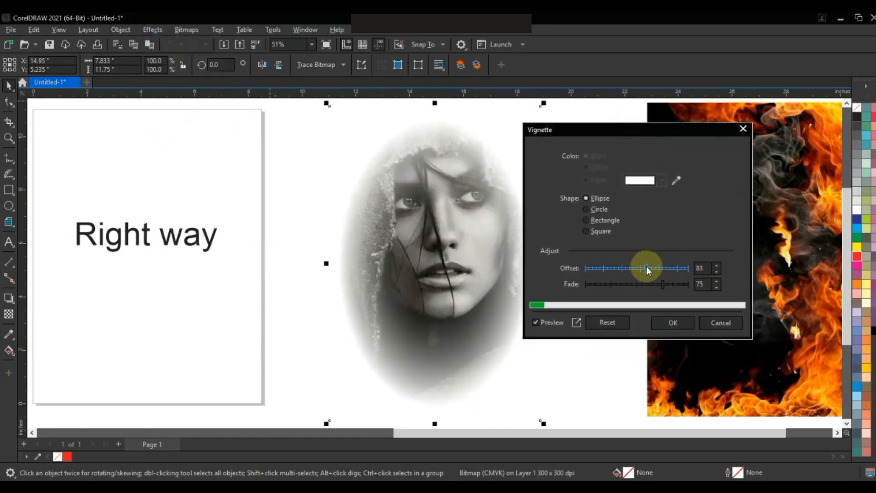
pyautogui.click(657, 268)
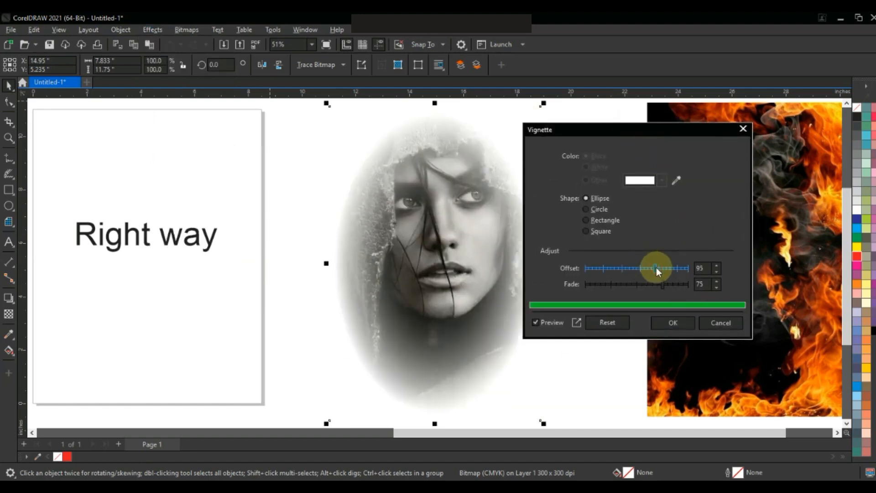
pyautogui.click(658, 284)
pyautogui.click(651, 284)
pyautogui.click(637, 283)
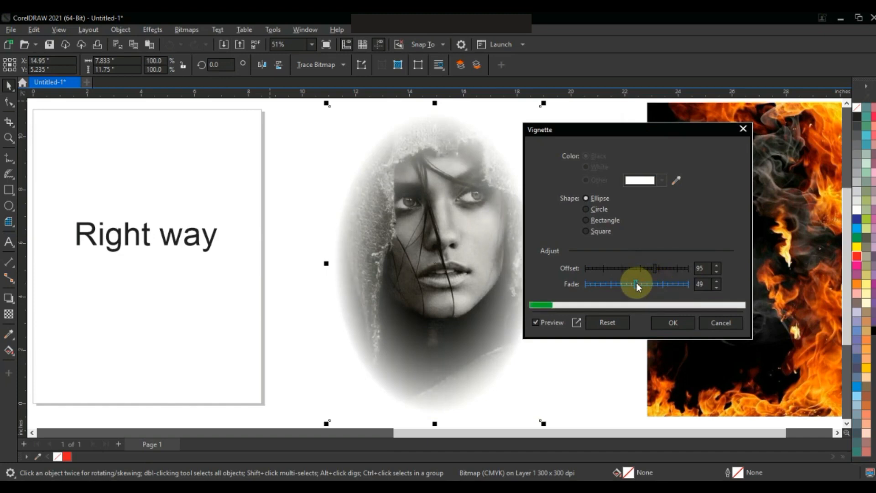
pyautogui.click(662, 323)
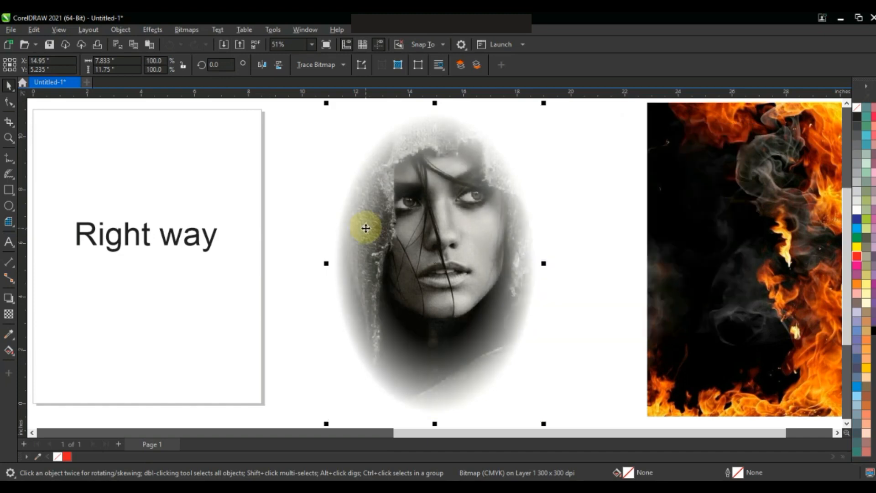
# Step: Place the vignetted portrait over the flames image and enlarge it to about 9.16 by 13.74 inches, keeping the face beside the flames
pyautogui.scroll(-1, 366, 228)
pyautogui.moveTo(425, 270); pyautogui.dragTo(641, 277)
pyautogui.click(753, 136)
pyautogui.hotkey('shift', 'F2')
pyautogui.moveTo(452, 323); pyautogui.dragTo(432, 255)
pyautogui.moveTo(518, 150); pyautogui.dragTo(534, 124)
pyautogui.moveTo(453, 245); pyautogui.dragTo(454, 249)
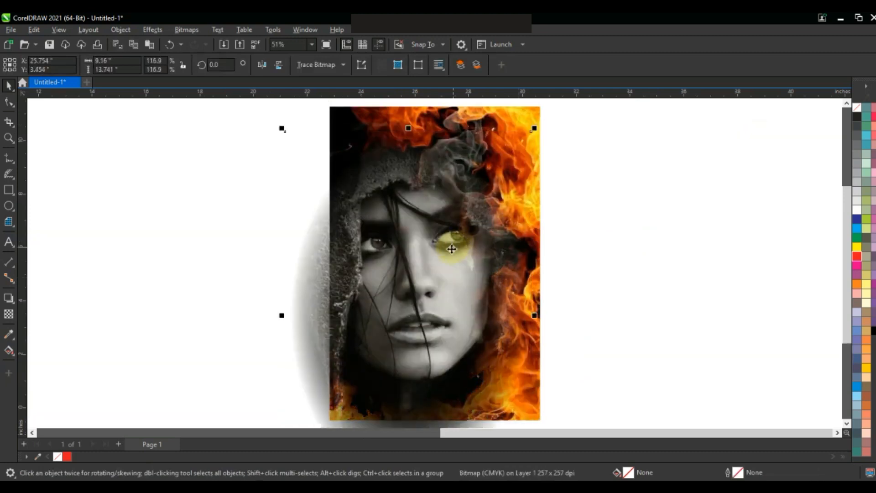
# Step: Draw a rectangle about 7.6 by 11.5 inches along the edges of the flames image
pyautogui.scroll(-1, 567, 188)
pyautogui.click(587, 238)
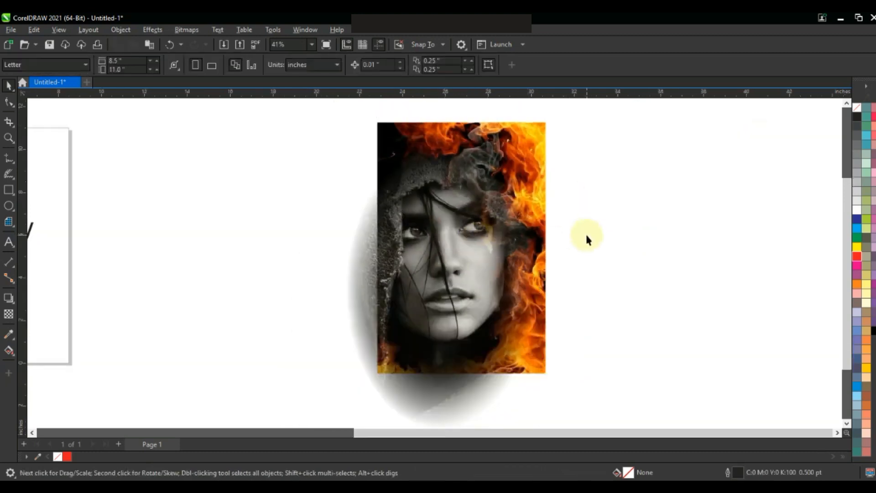
pyautogui.click(8, 190)
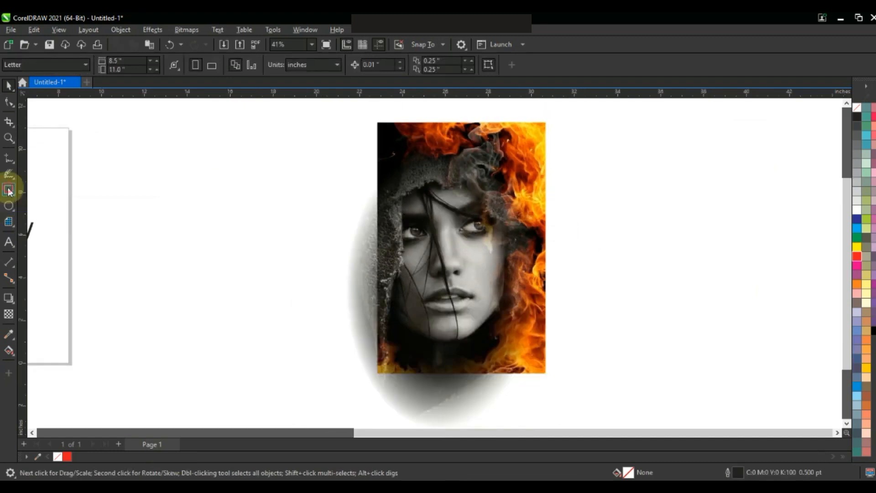
pyautogui.moveTo(379, 124)
pyautogui.mouseDown()
pyautogui.moveTo(512, 315)
pyautogui.moveTo(510, 356)
pyautogui.moveTo(545, 372)
pyautogui.mouseUp()
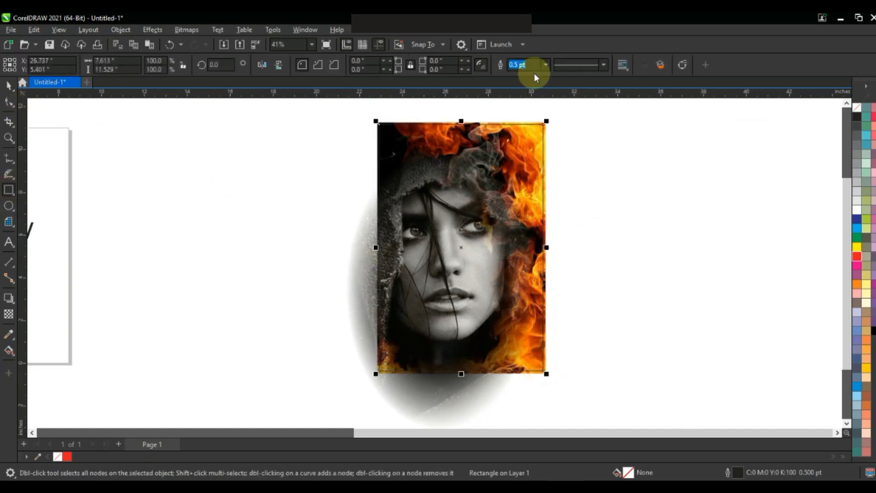
# Step: Set the rectangle's outline width to 3 pt and PowerClip the flames image behind the portrait inside the rectangle
pyautogui.click(546, 64)
pyautogui.click(530, 126)
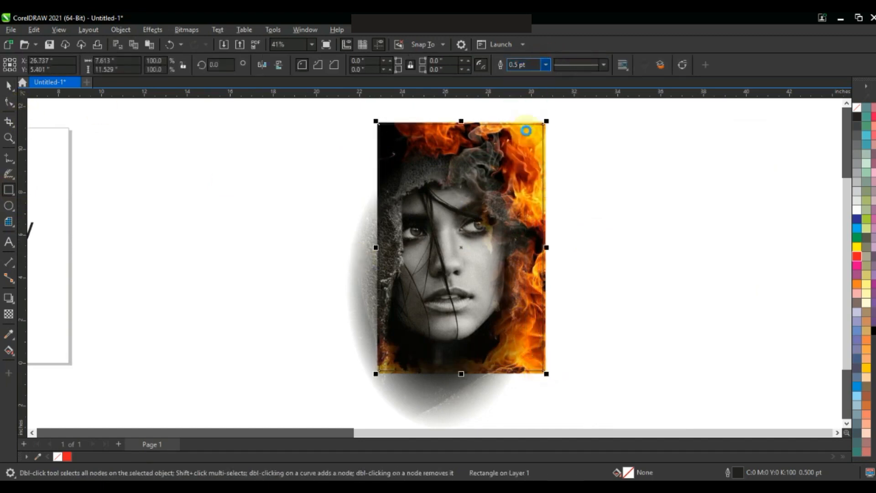
pyautogui.click(9, 138)
pyautogui.moveTo(342, 112); pyautogui.dragTo(594, 216)
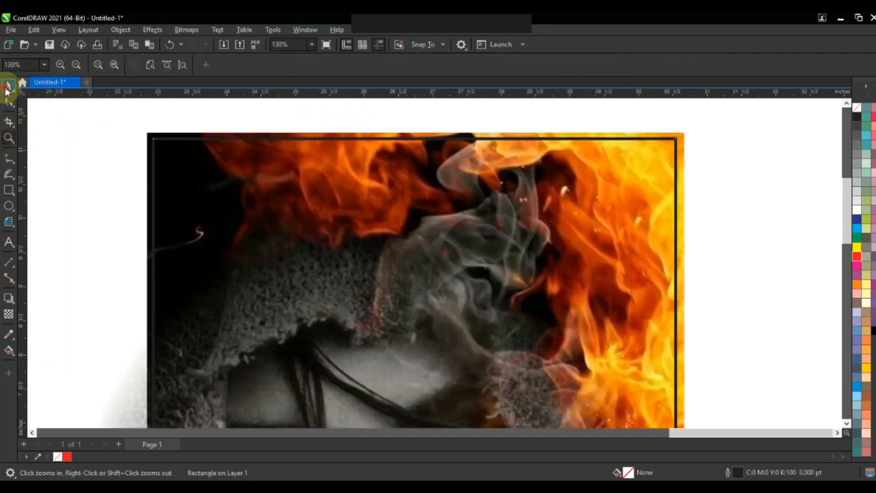
pyautogui.click(7, 87)
pyautogui.click(601, 133)
pyautogui.rightClick(601, 133)
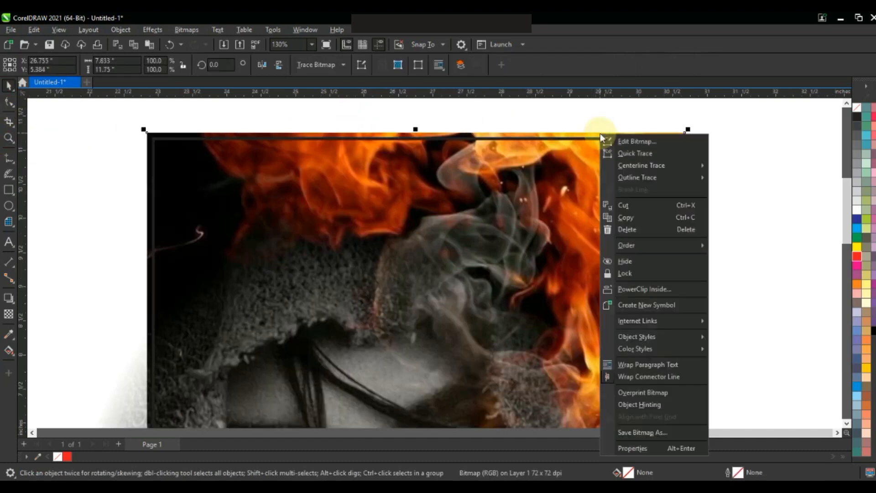
pyautogui.click(656, 289)
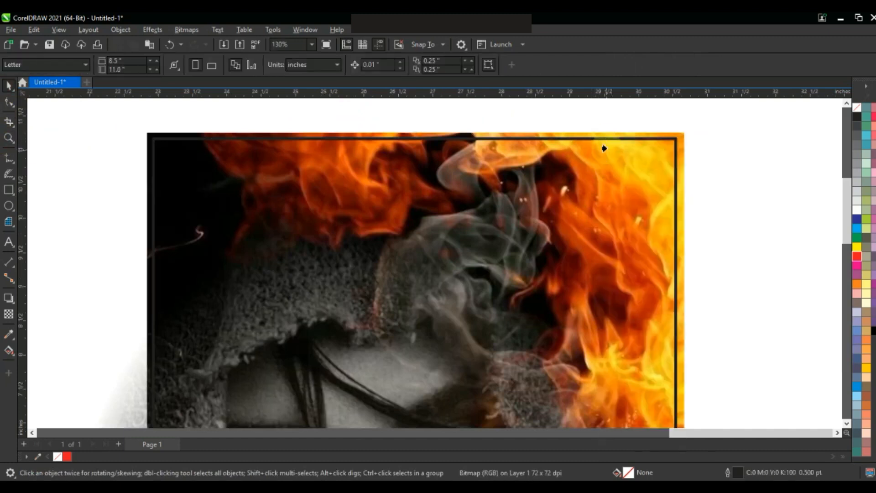
pyautogui.click(607, 139)
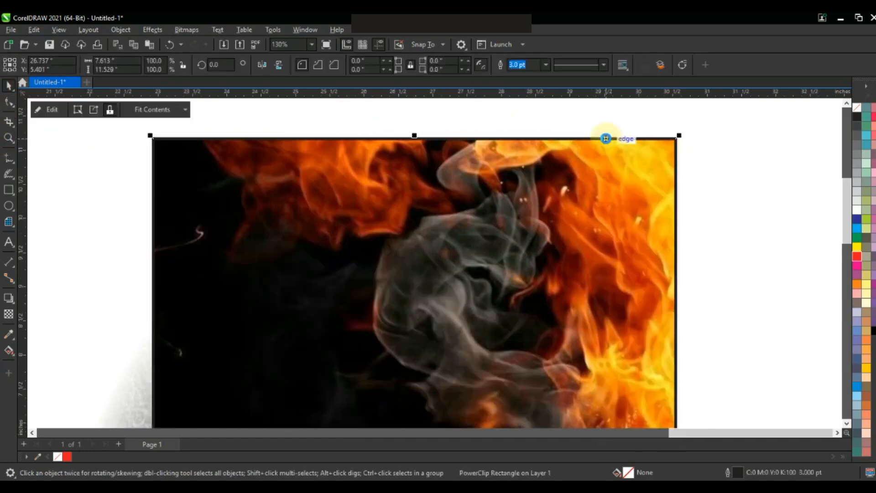
# Step: Place a copy of the vignetted portrait in the empty space between the page and the framed flames image
pyautogui.press('F4')
pyautogui.click(751, 283)
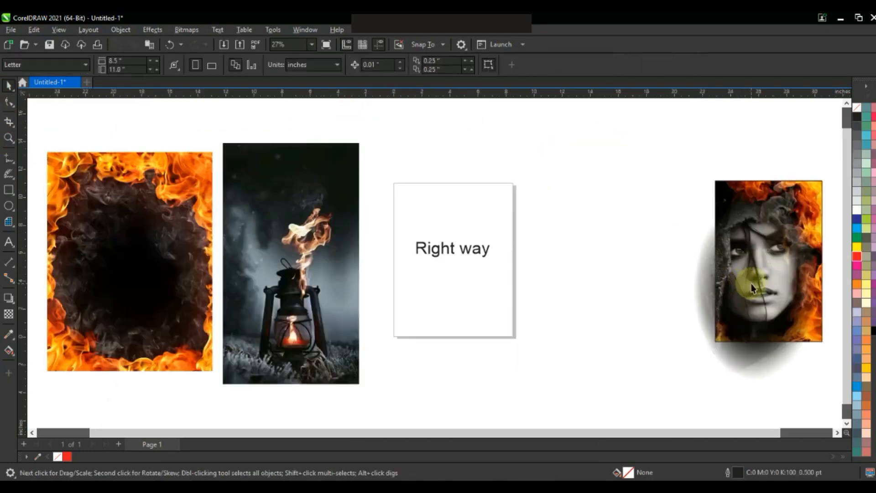
pyautogui.click(756, 279)
pyautogui.moveTo(738, 296); pyautogui.dragTo(601, 313)
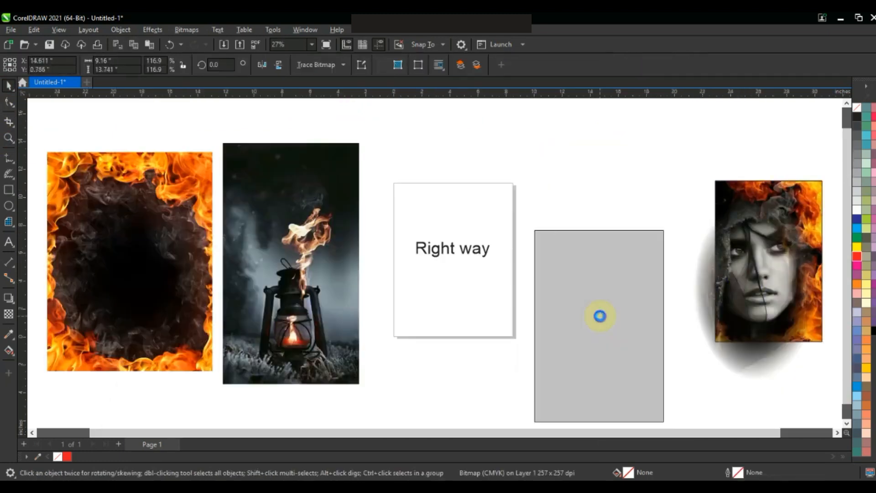
# Step: PowerClip the original vignetted portrait inside the outlined flames rectangle
pyautogui.click(743, 275)
pyautogui.rightClick(744, 273)
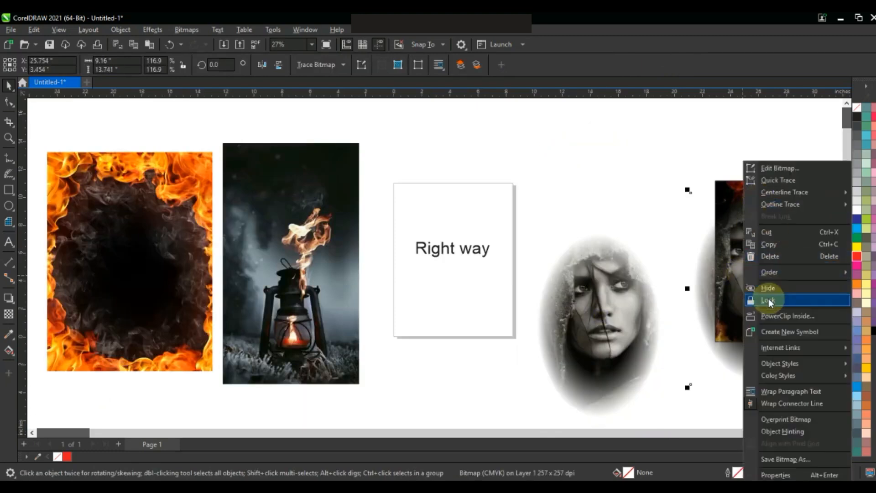
pyautogui.click(788, 316)
pyautogui.click(820, 187)
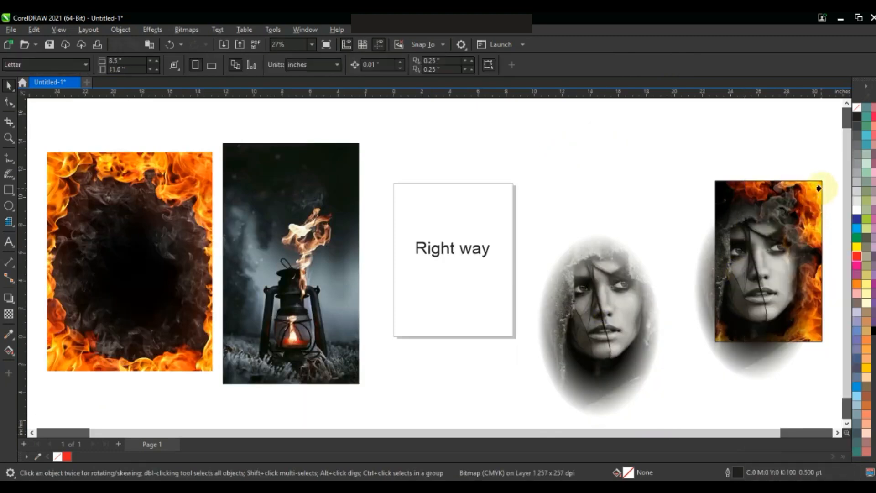
pyautogui.click(774, 142)
# Step: Move the fiery frame image behind the portrait copy and enlarge the portrait to about 11.77 by 17.65 inches, centring the face
pyautogui.moveTo(130, 250); pyautogui.dragTo(618, 281)
pyautogui.click(622, 320)
pyautogui.moveTo(671, 381); pyautogui.dragTo(697, 408)
pyautogui.moveTo(614, 322); pyautogui.dragTo(606, 313)
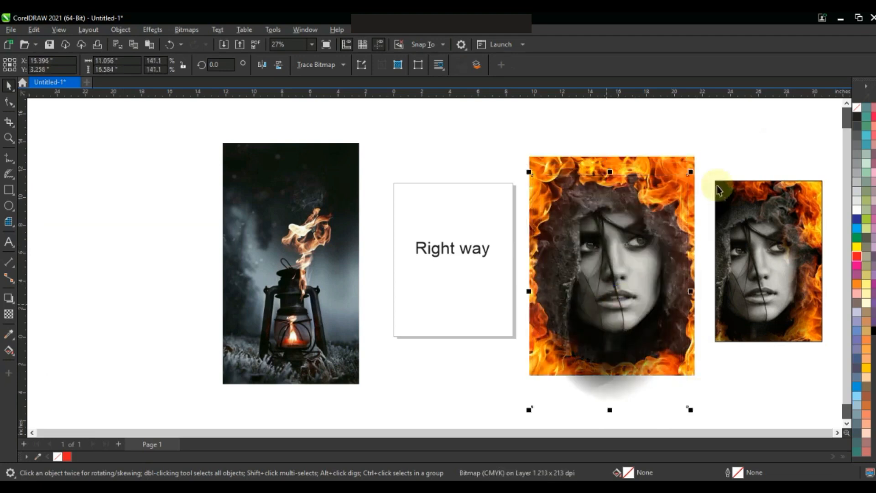
pyautogui.moveTo(691, 173); pyautogui.dragTo(698, 159)
pyautogui.moveTo(610, 274); pyautogui.dragTo(616, 275)
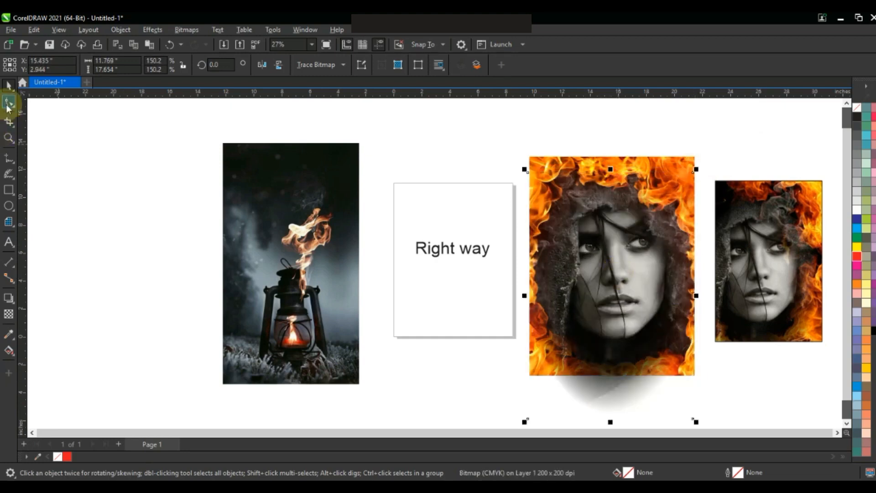
# Step: Crop the portrait copy with the Shape tool, trimming its bottom and left edges to fit within the fiery frame image
pyautogui.moveTo(493, 388); pyautogui.dragTo(693, 327)
pyautogui.press('F10')
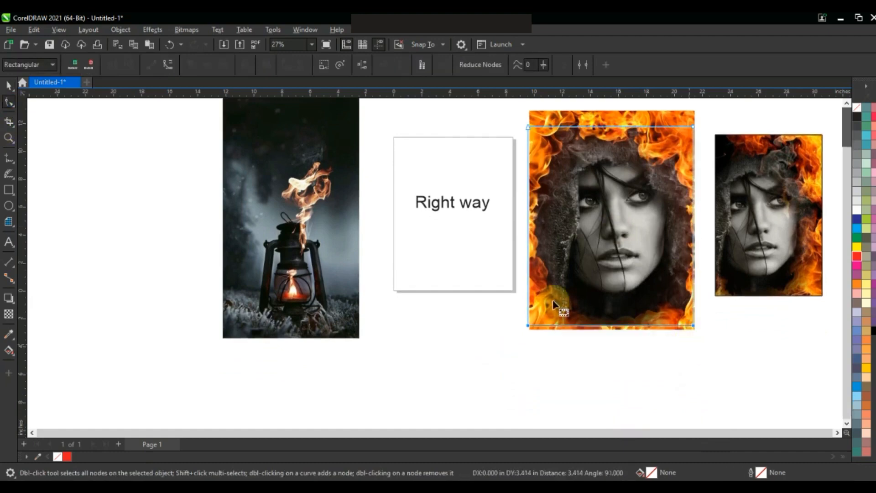
pyautogui.moveTo(531, 325); pyautogui.dragTo(533, 324)
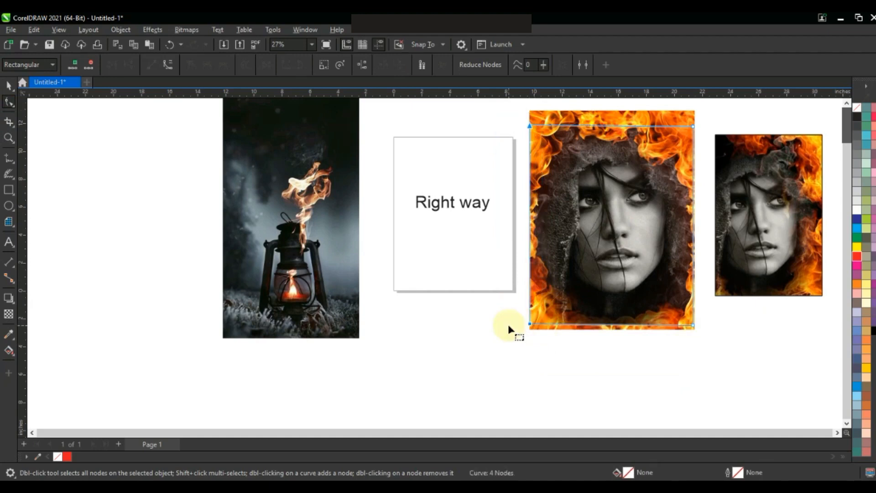
pyautogui.scroll(-1, 508, 324)
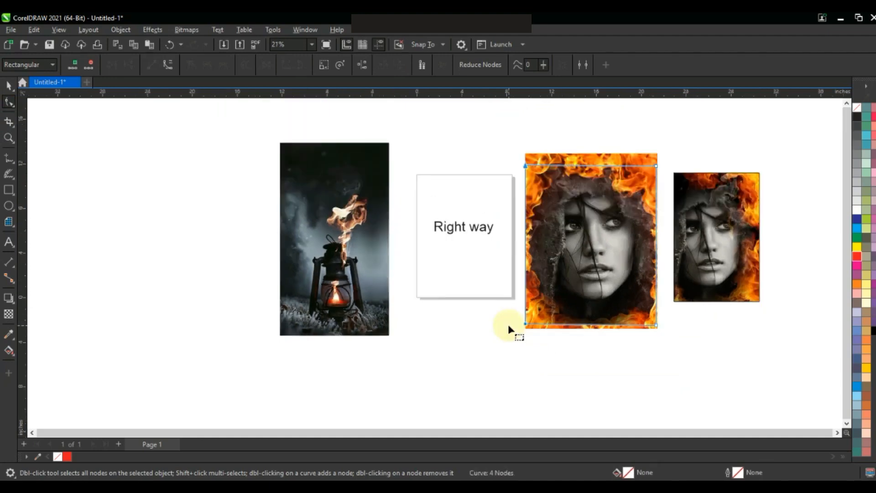
pyautogui.click(9, 85)
pyautogui.click(389, 382)
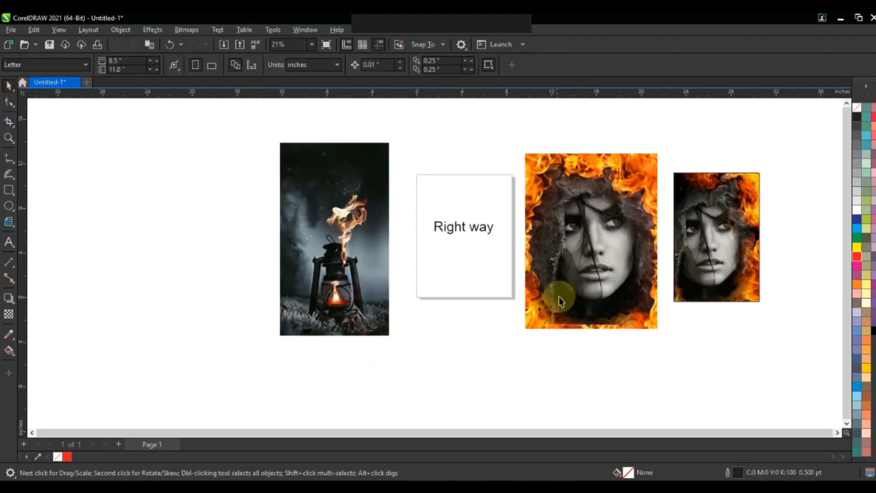
pyautogui.click(589, 325)
pyautogui.click(614, 330)
pyautogui.moveTo(510, 136); pyautogui.dragTo(666, 345)
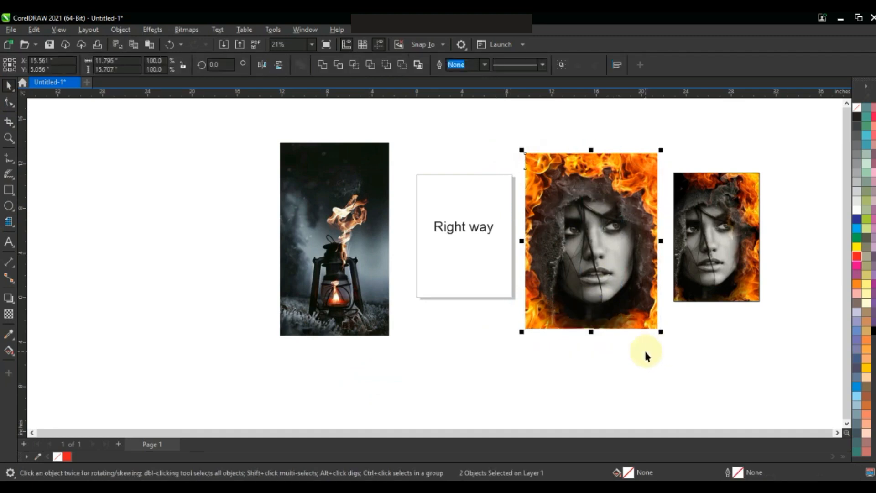
# Step: Copy the cropped portrait onto the lantern image and scale it down so the face sits above the lantern
pyautogui.click(8, 138)
pyautogui.moveTo(268, 118); pyautogui.dragTo(760, 339)
pyautogui.click(8, 86)
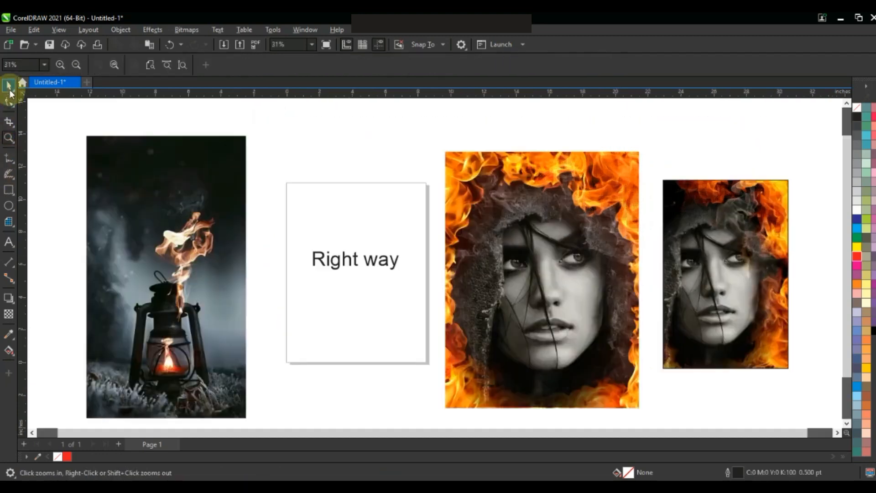
pyautogui.click(699, 273)
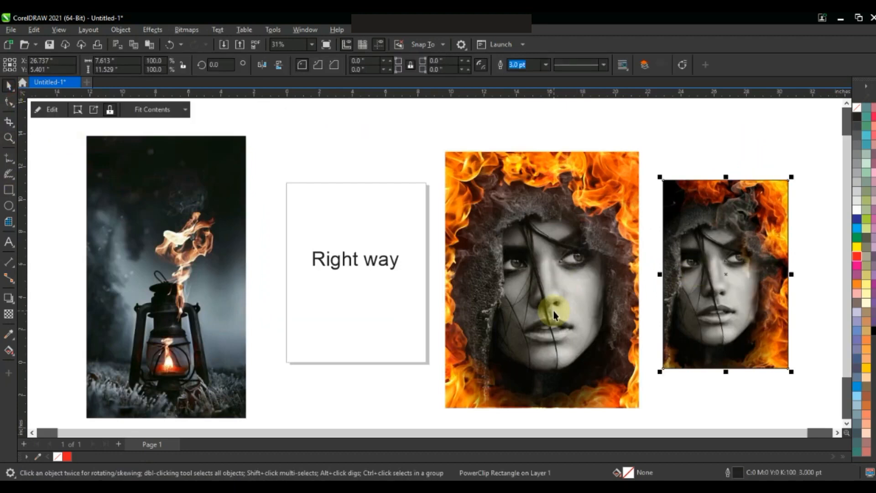
pyautogui.moveTo(554, 312); pyautogui.dragTo(186, 260)
pyautogui.rightClick(186, 260)
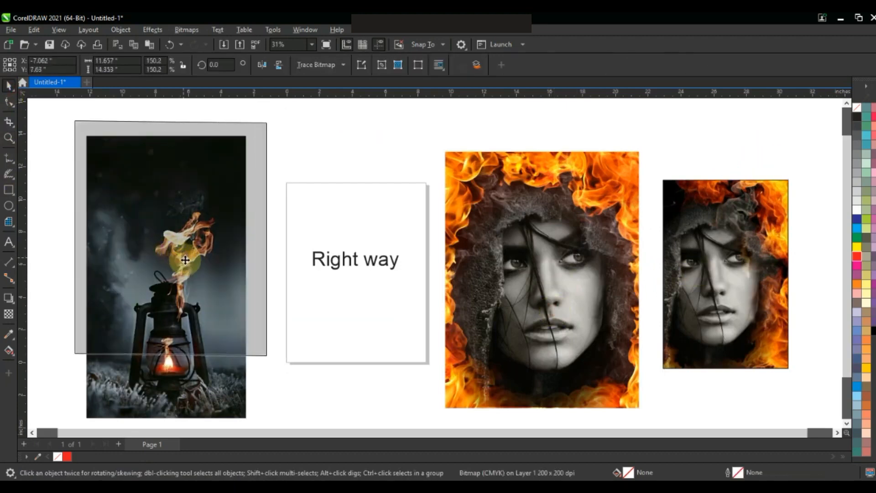
pyautogui.moveTo(269, 119); pyautogui.dragTo(204, 241)
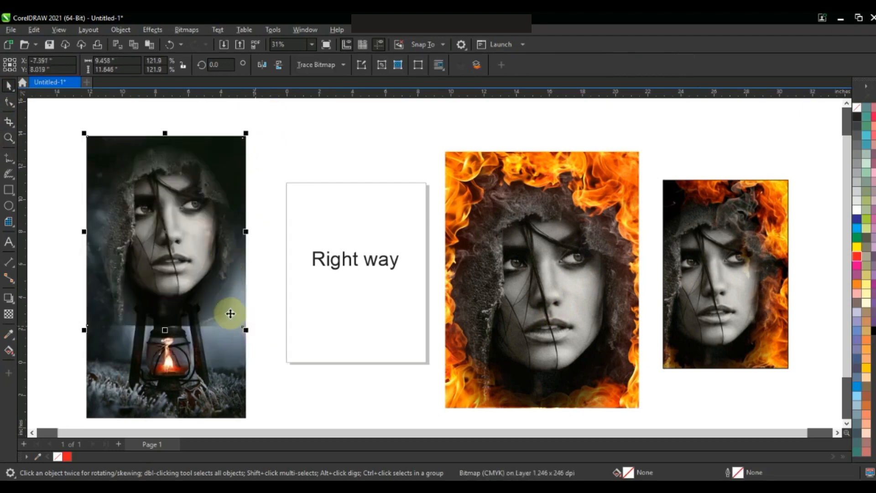
pyautogui.moveTo(245, 330); pyautogui.dragTo(220, 298)
pyautogui.moveTo(148, 270)
pyautogui.mouseDown()
pyautogui.moveTo(160, 264)
pyautogui.moveTo(148, 269)
pyautogui.mouseUp()
# Step: Apply a linear fountain transparency to the portrait on the lantern image, fading from the face down towards the lantern's top
pyautogui.click(10, 315)
pyautogui.moveTo(141, 222); pyautogui.dragTo(156, 287)
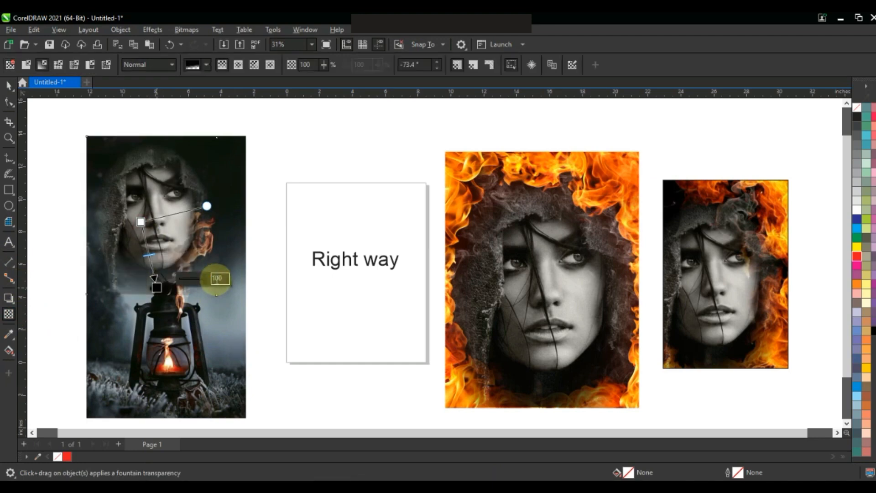
pyautogui.moveTo(157, 286); pyautogui.dragTo(151, 262)
pyautogui.click(9, 87)
pyautogui.click(336, 167)
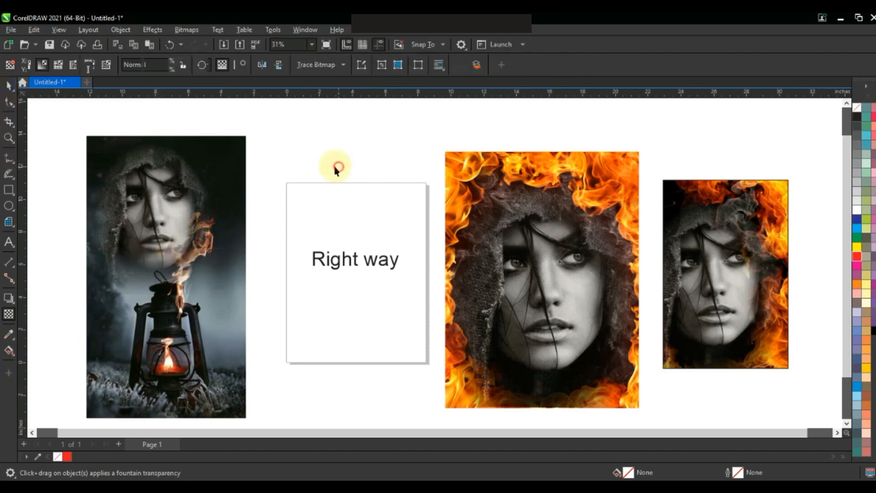
# Step: Enlarge the faded portrait to about 9.54 by 11.74 inches so it spans the full width of the lantern image
pyautogui.click(7, 138)
pyautogui.moveTo(80, 139); pyautogui.dragTo(305, 352)
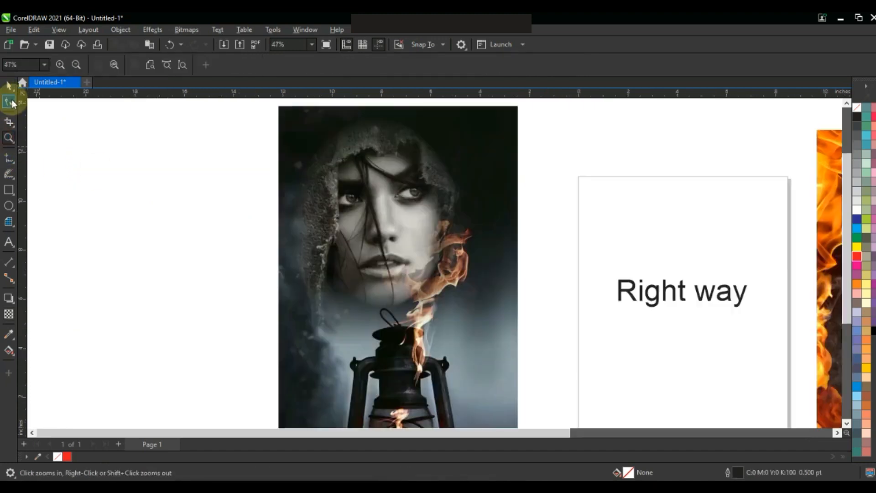
pyautogui.click(8, 86)
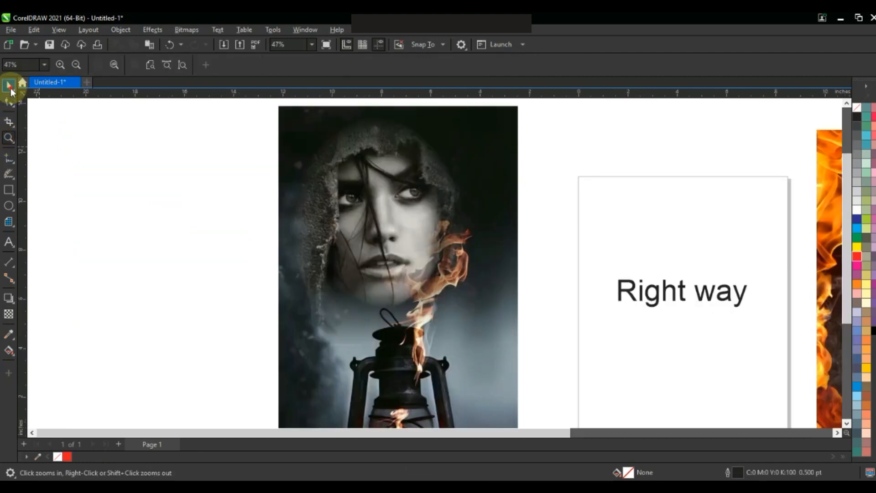
pyautogui.click(475, 357)
pyautogui.moveTo(477, 351); pyautogui.dragTo(518, 404)
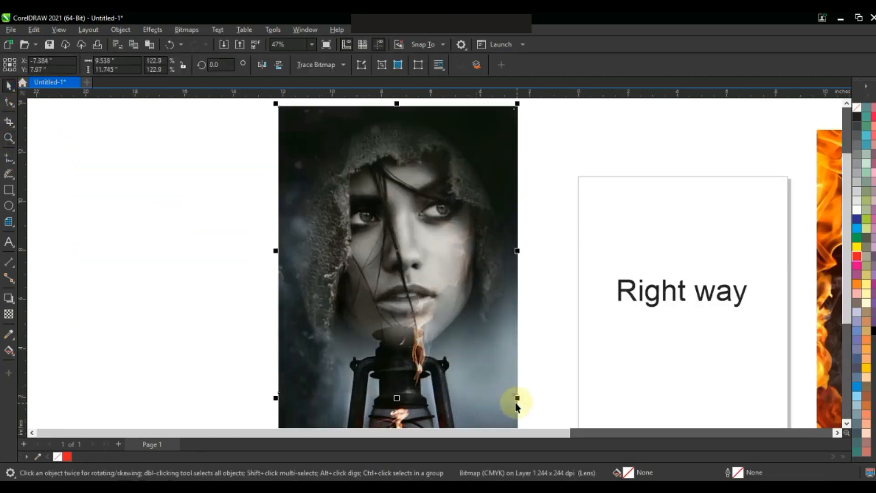
pyautogui.click(582, 276)
# Step: Fit all artwork in view and check the three finished composites in a full-screen preview
pyautogui.press('F4')
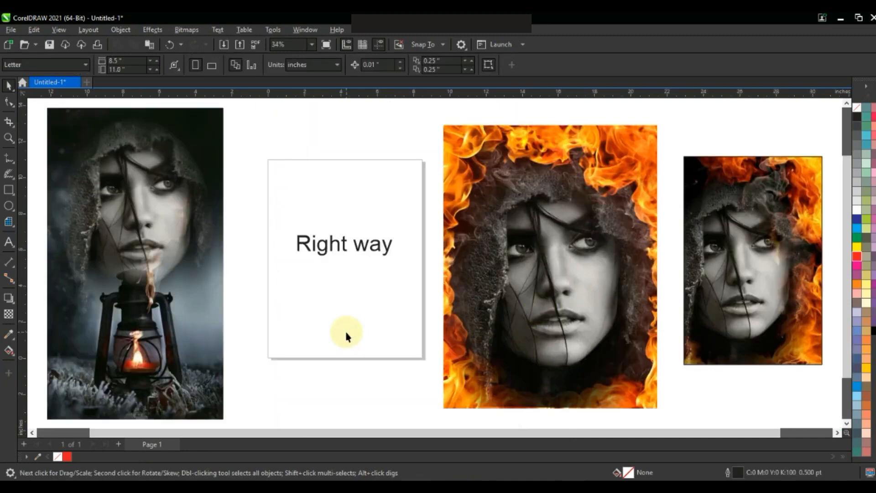
pyautogui.press('F9')
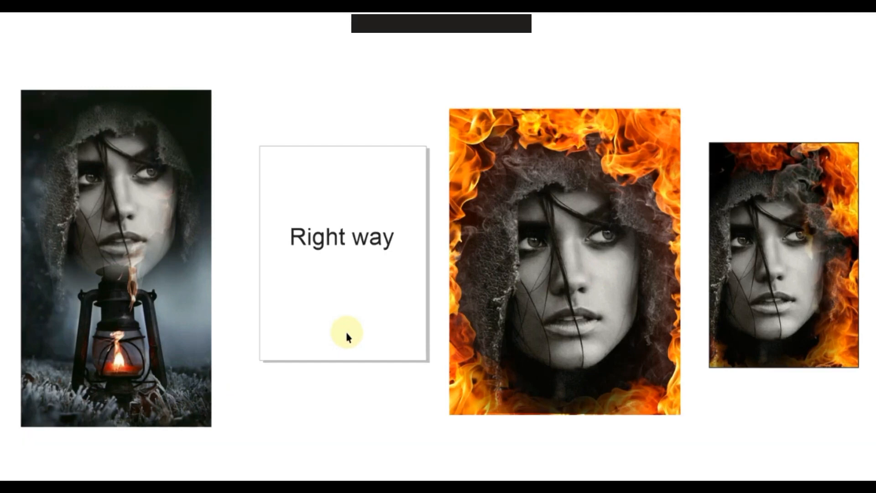
pyautogui.press('F9')
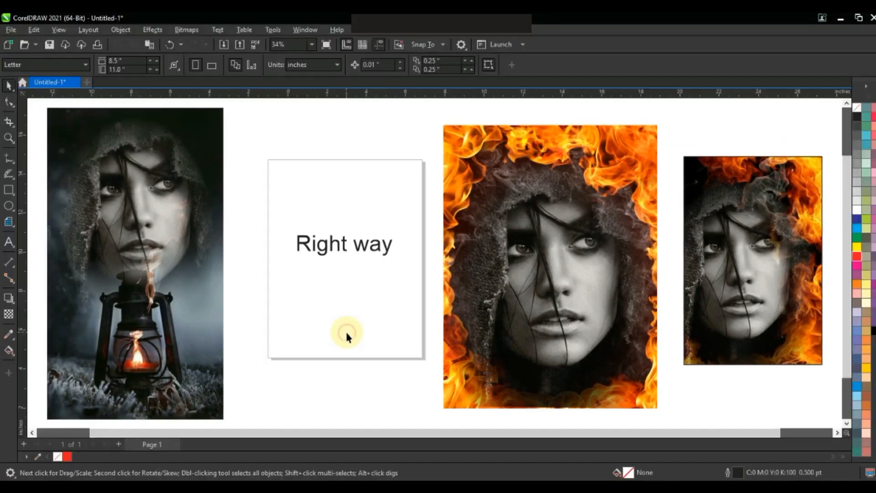